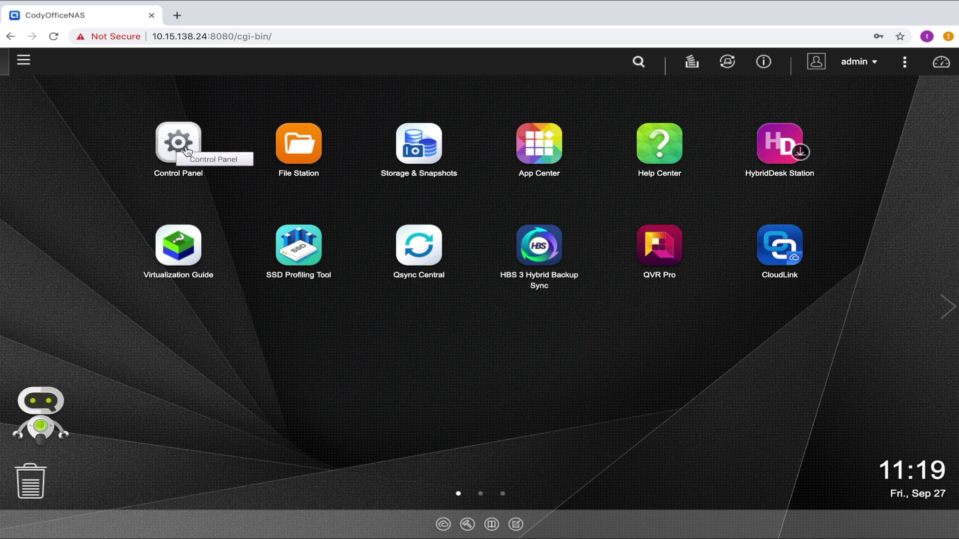
- Start creating a new block-based iSCSI LUN from the Storage/Snapshots page
{"action": "left_click", "coordinate": [401, 152]}
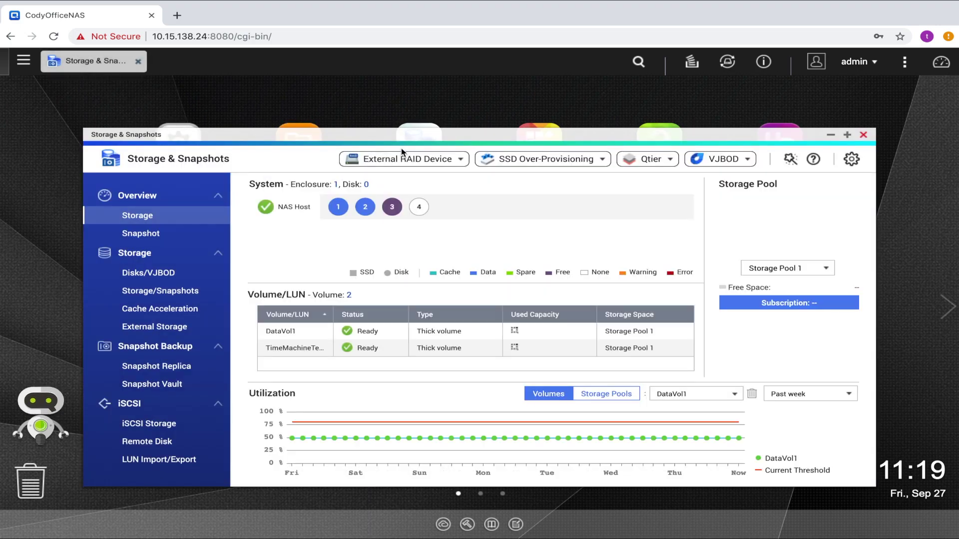
{"action": "left_click", "coordinate": [165, 292]}
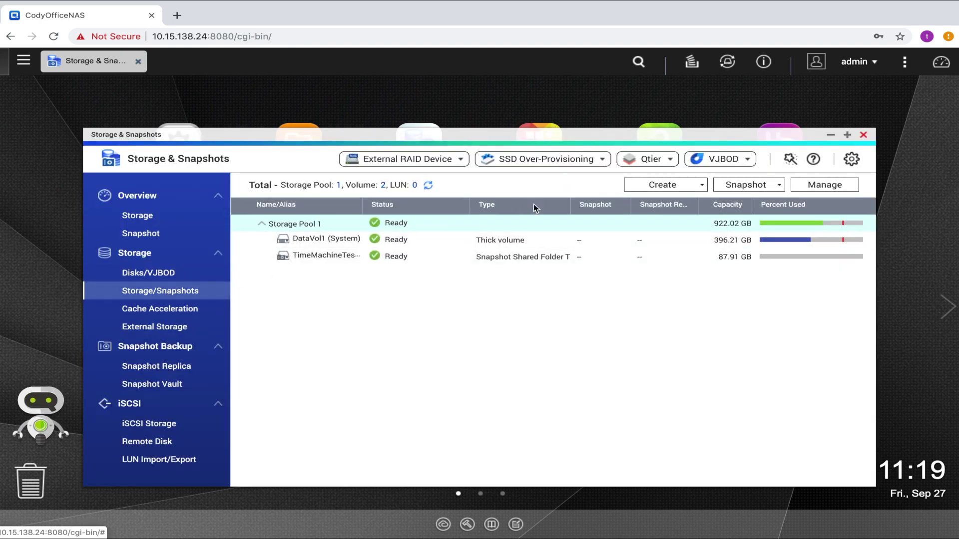
{"action": "left_click", "coordinate": [655, 190]}
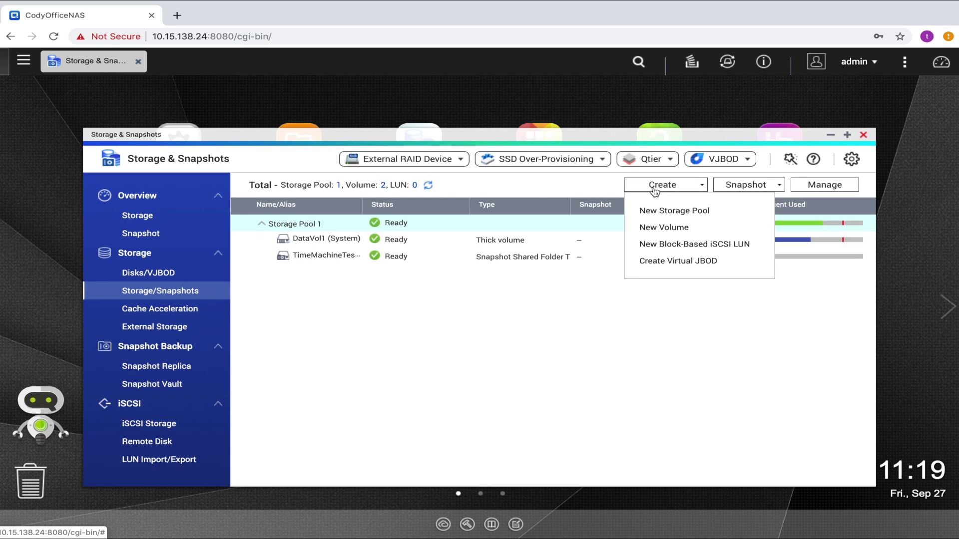
{"action": "left_click", "coordinate": [662, 244]}
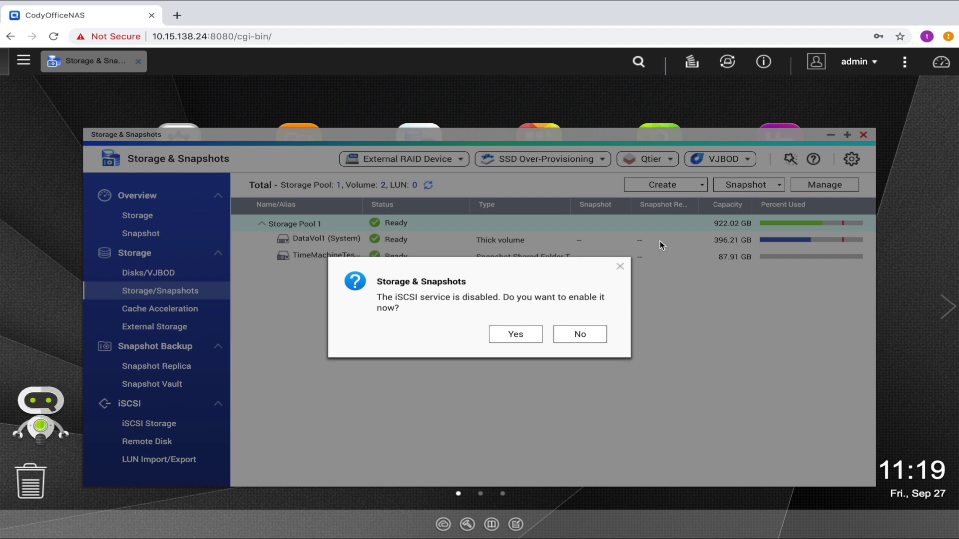
- Enable the iSCSI service and set up the LUN on Storage Pool 1 with thick instant allocation
{"action": "left_click", "coordinate": [534, 332]}
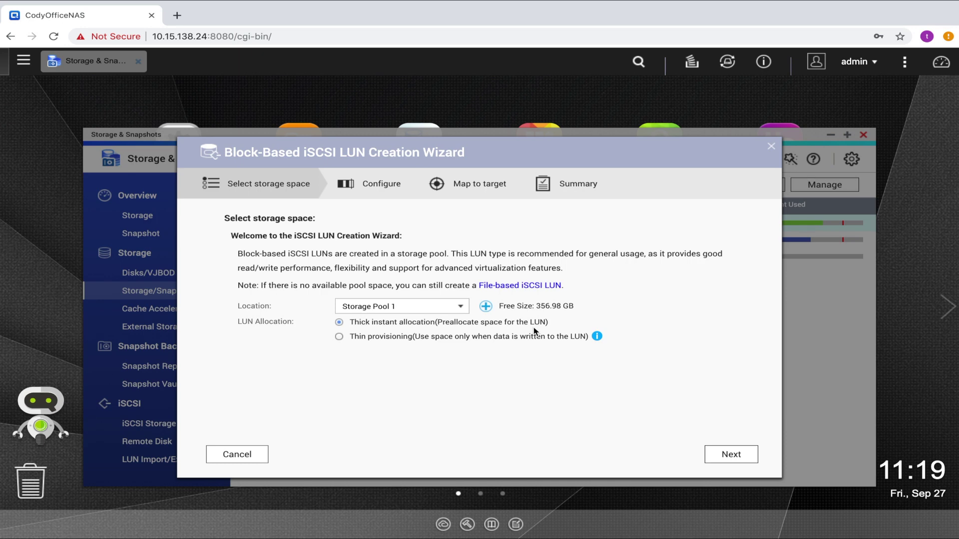
{"action": "left_click", "coordinate": [459, 311]}
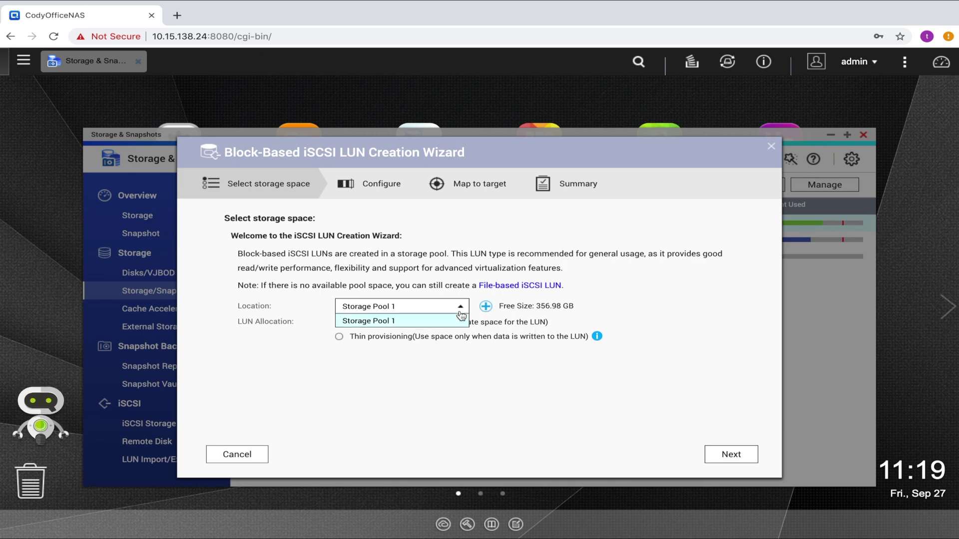
{"action": "left_click", "coordinate": [460, 312]}
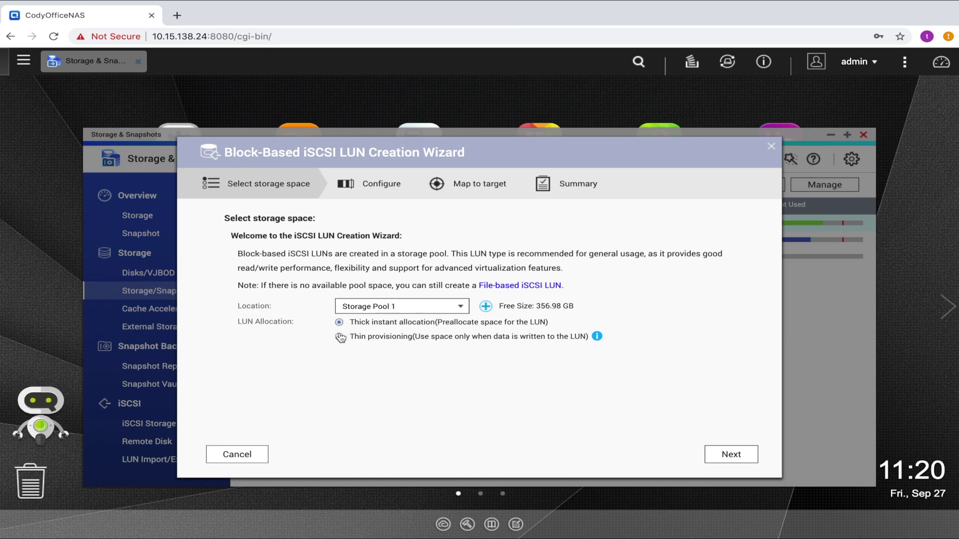
{"action": "left_click", "coordinate": [340, 338]}
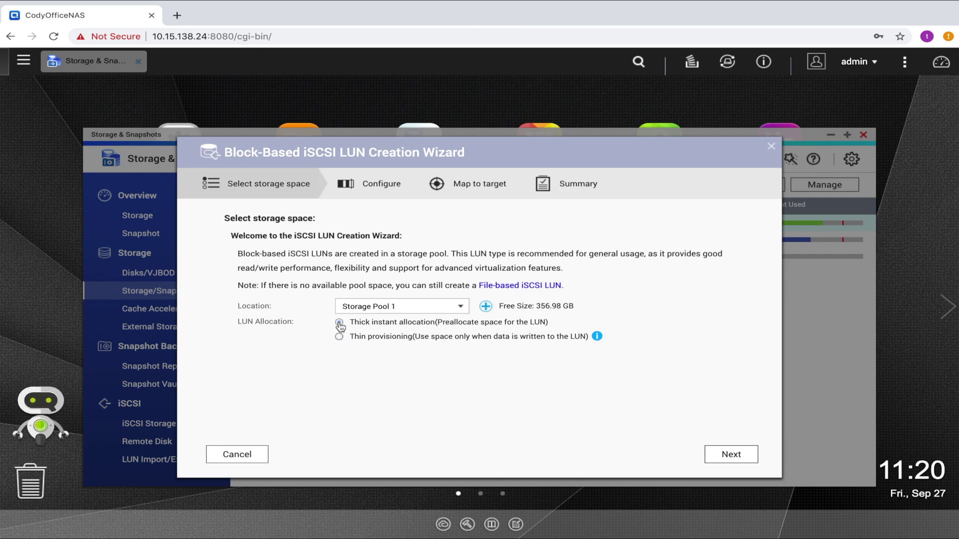
{"action": "left_click", "coordinate": [339, 322]}
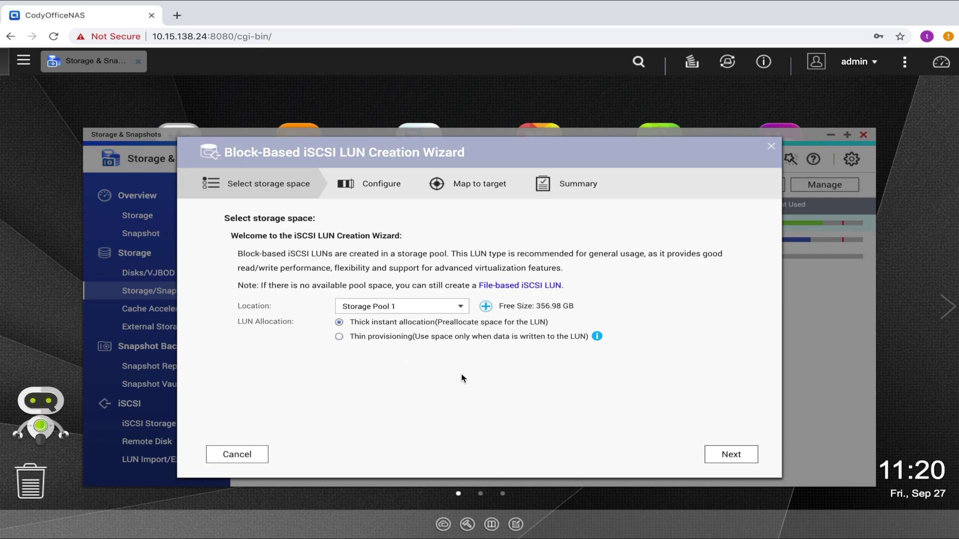
{"action": "left_click", "coordinate": [715, 455]}
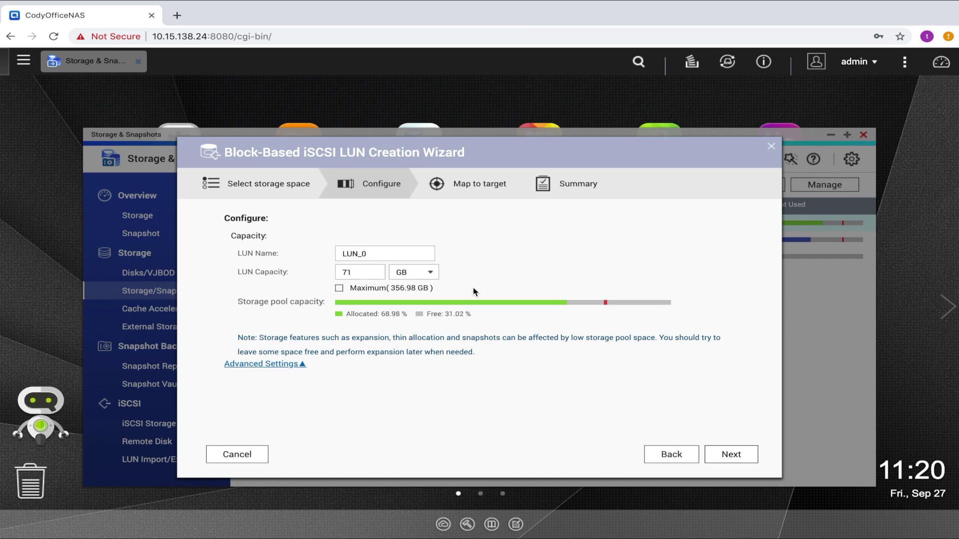
- Rename the LUN to QNAP and select its capacity value for replacement
{"action": "double_click", "coordinate": [353, 254]}
{"action": "type", "text": "QNAP"}
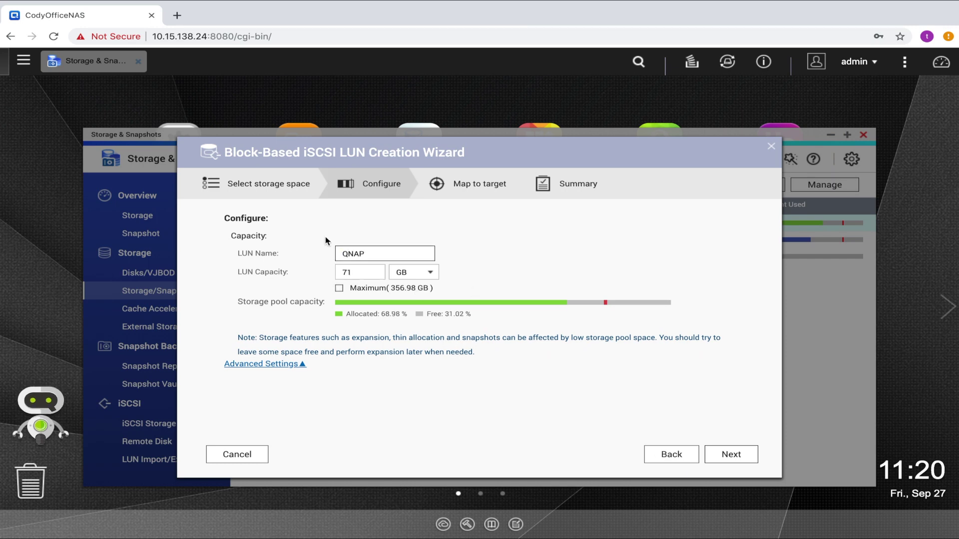
{"action": "double_click", "coordinate": [356, 272]}
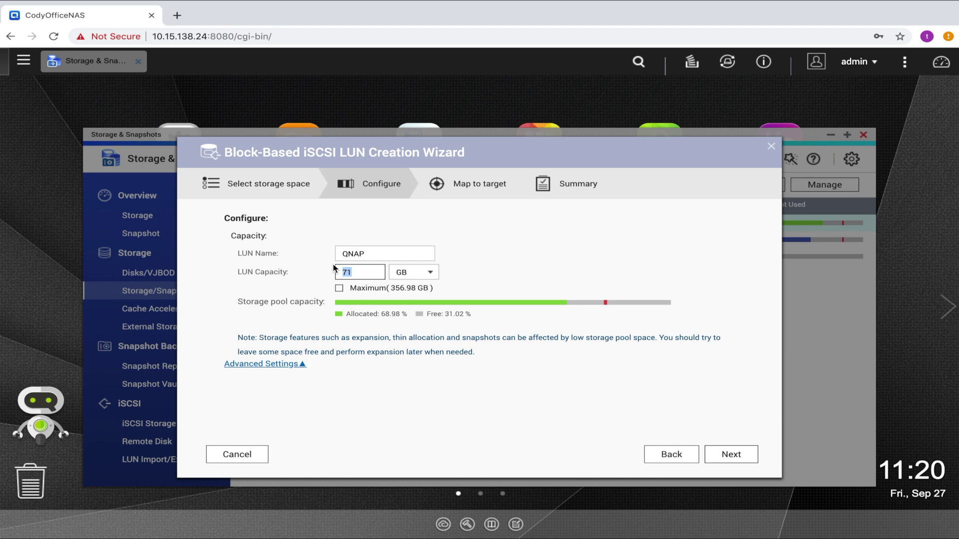
- Enter a 50 GB capacity and reach the Summary, leaving the LUN unmapped to any target
{"action": "type", "text": "50"}
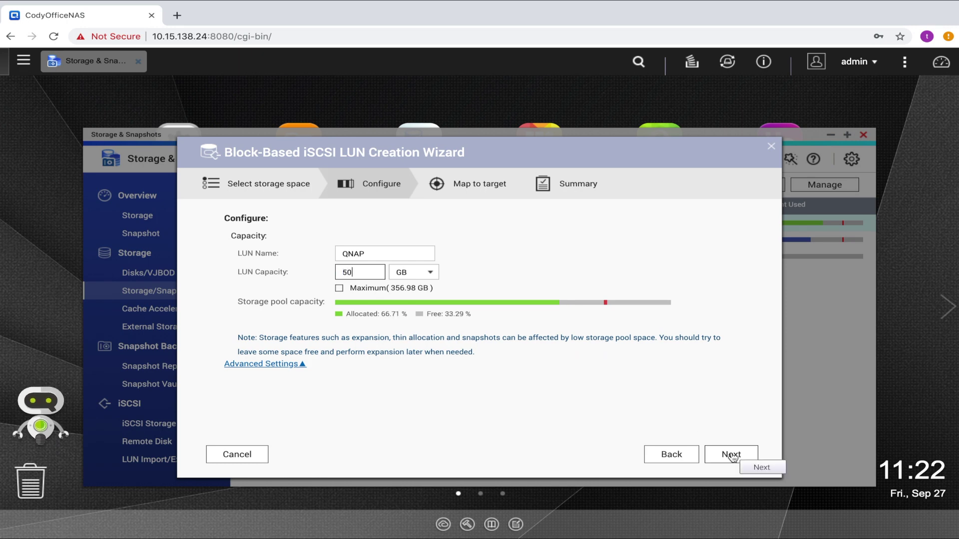
{"action": "left_click", "coordinate": [731, 455]}
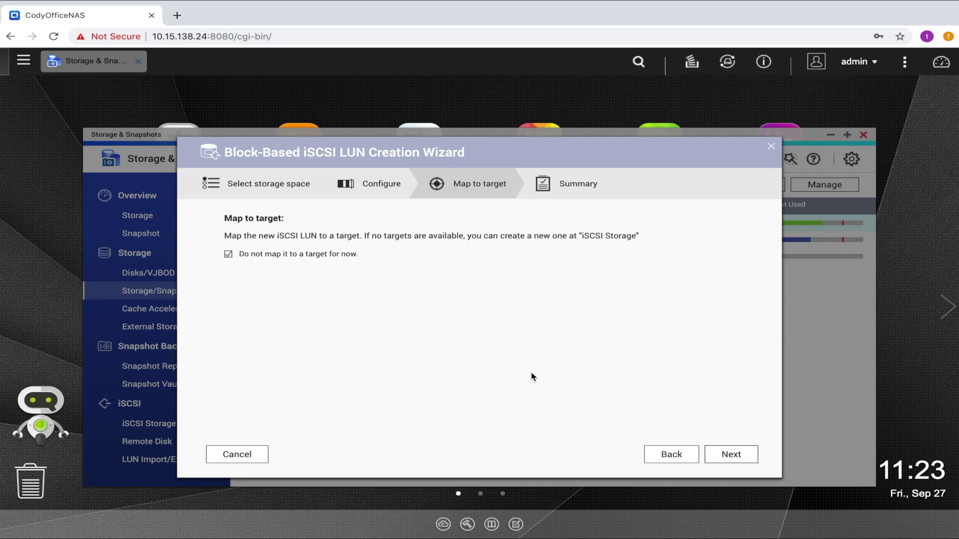
{"action": "left_click", "coordinate": [730, 455]}
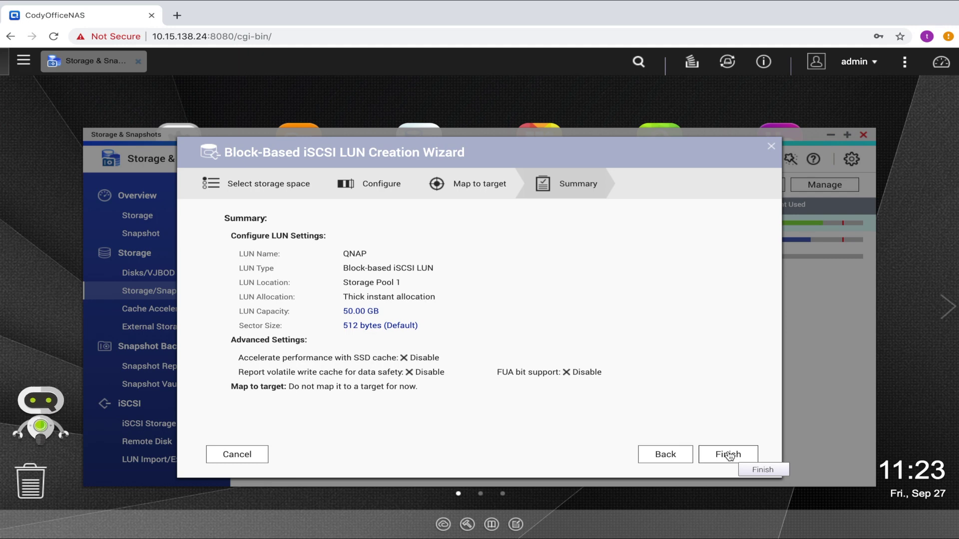
- Finish the wizard to create the 50.00 GB thick LUN QNAP
{"action": "left_click", "coordinate": [729, 456]}
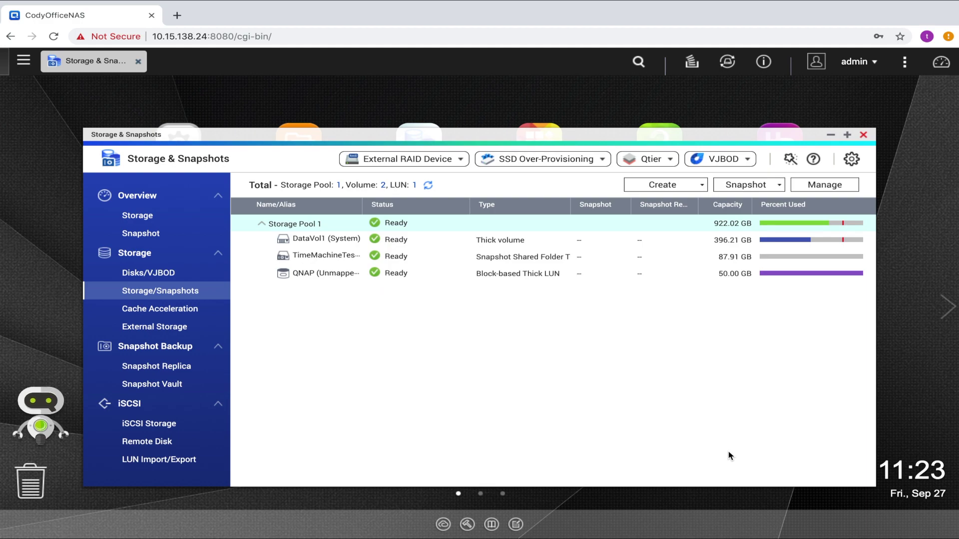
- Start creating a new iSCSI target from the iSCSI Storage list
{"action": "left_click", "coordinate": [187, 426]}
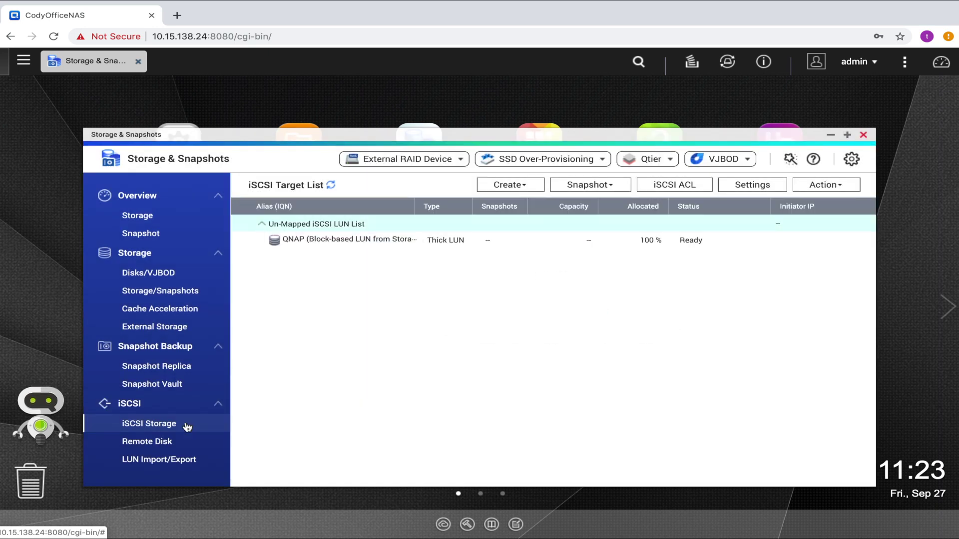
{"action": "left_click", "coordinate": [509, 188]}
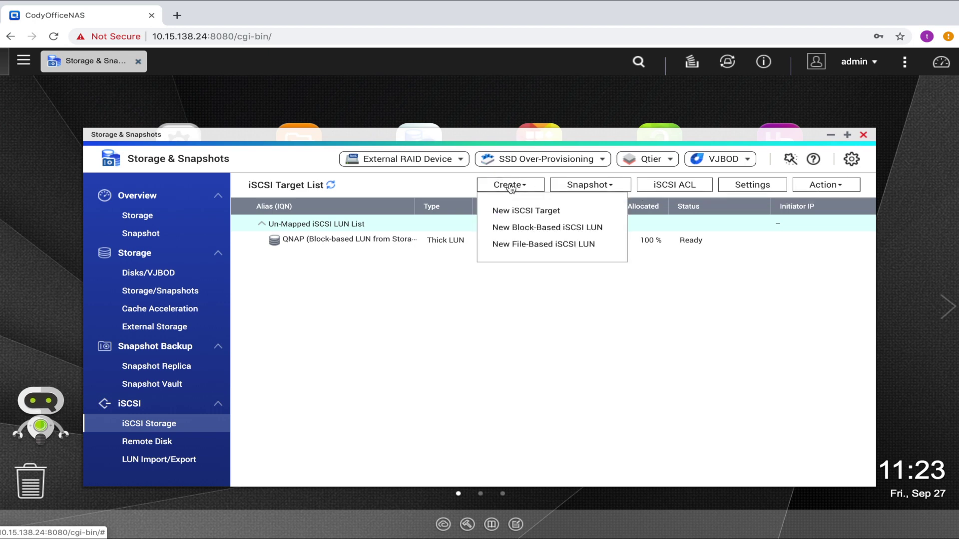
{"action": "left_click", "coordinate": [510, 210]}
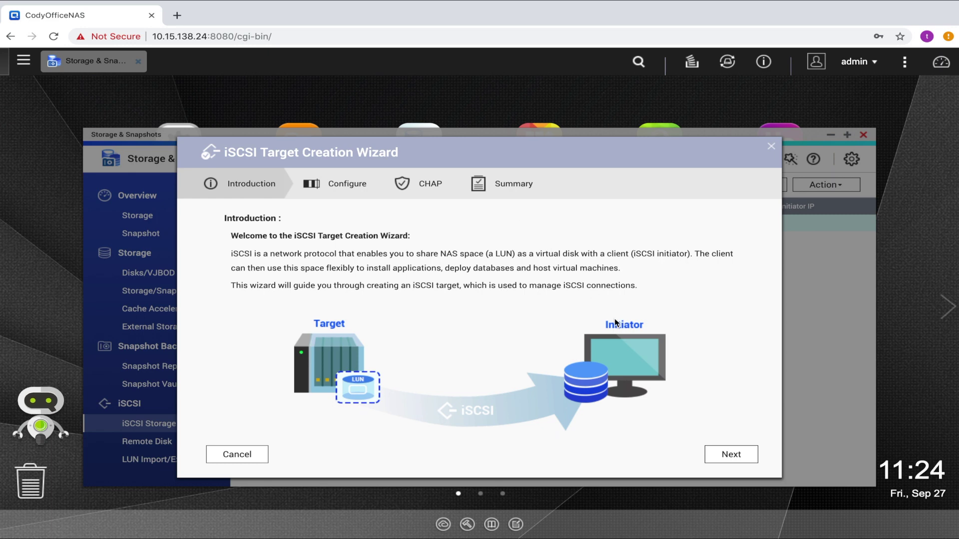
- Name the target QNAPCollege with clustered access disabled and continue to CHAP settings
{"action": "left_click", "coordinate": [724, 452]}
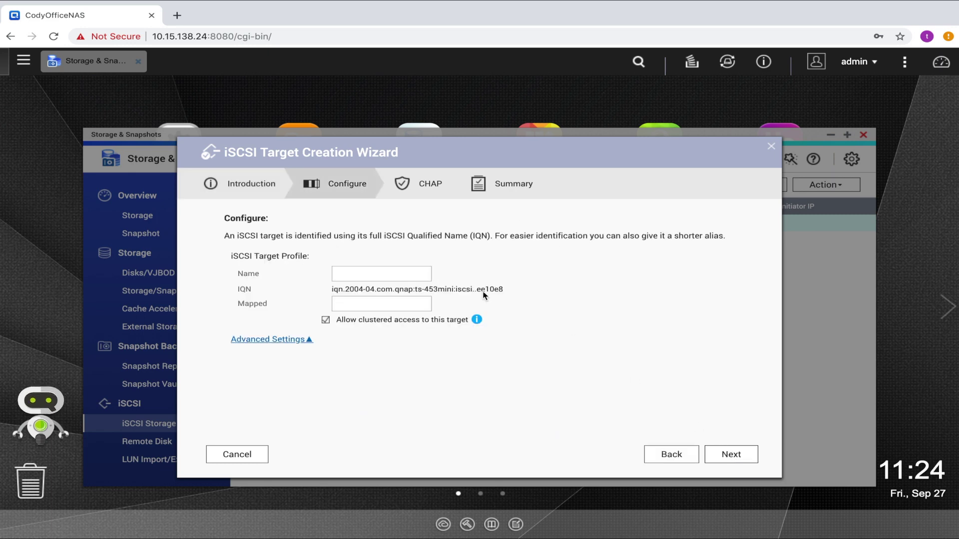
{"action": "left_click", "coordinate": [411, 273]}
{"action": "type", "text": "QNAPCollege"}
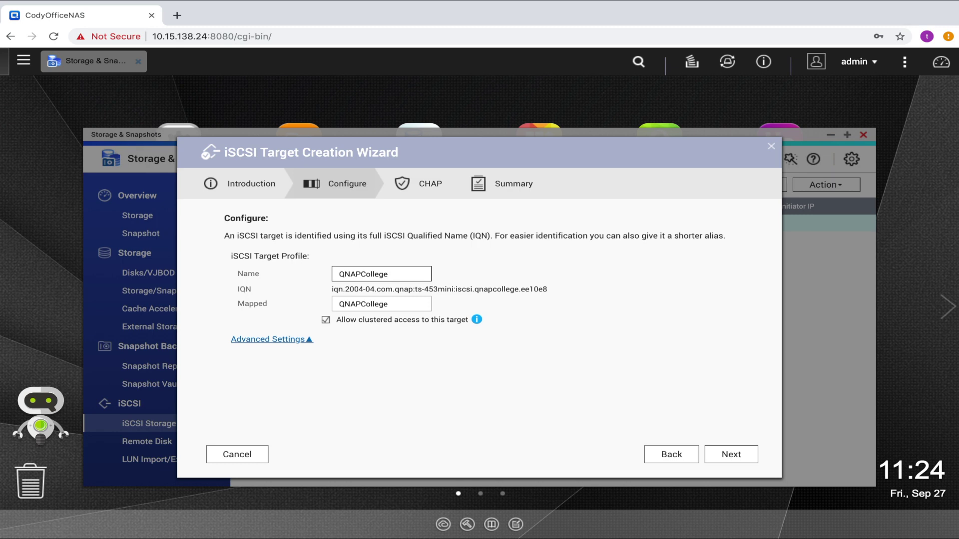
{"action": "left_click", "coordinate": [326, 321]}
{"action": "left_click", "coordinate": [729, 456]}
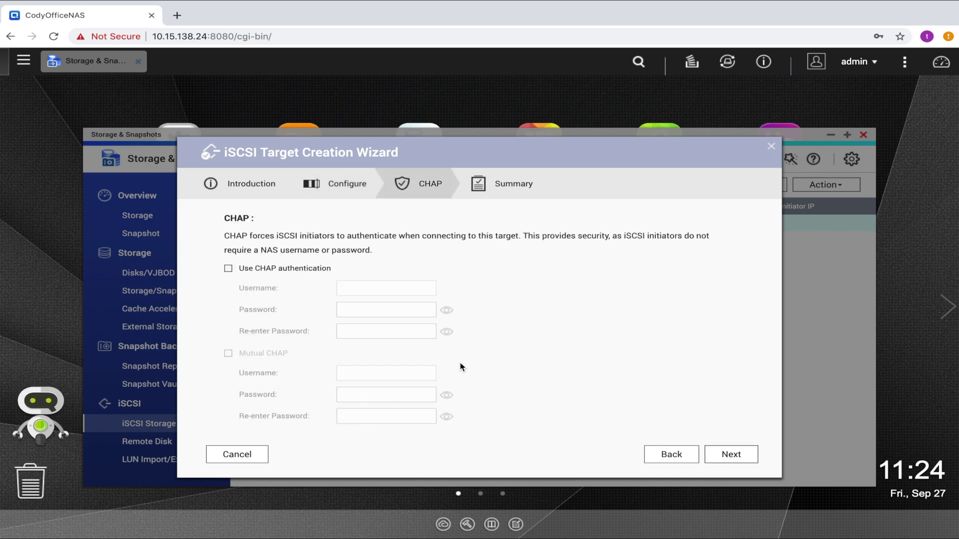
- Turn on CHAP with a username and confirmed password, then advance to the Summary
{"action": "left_click", "coordinate": [236, 273]}
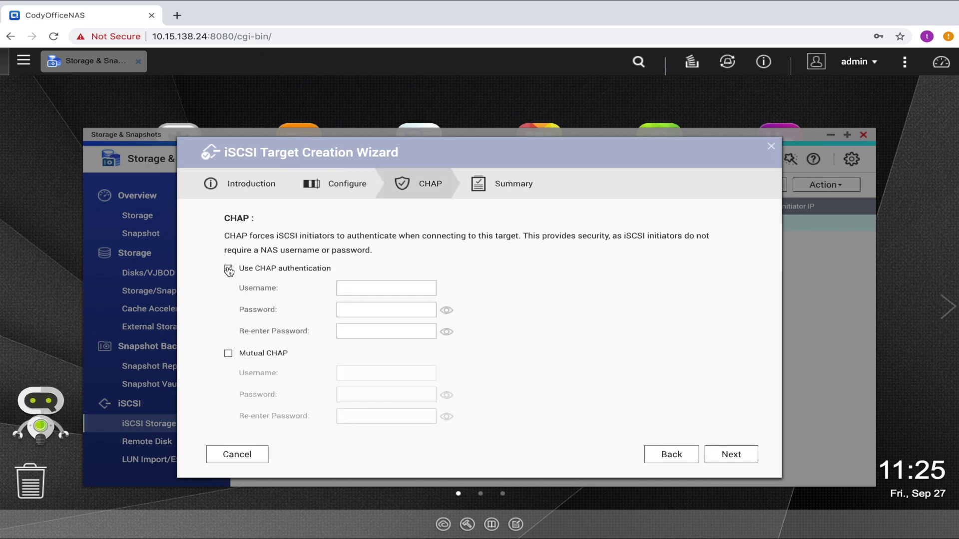
{"action": "left_click", "coordinate": [369, 291]}
{"action": "type", "text": "qnap"}
{"action": "key", "text": "Tab"}
{"action": "type", "text": "qnap"}
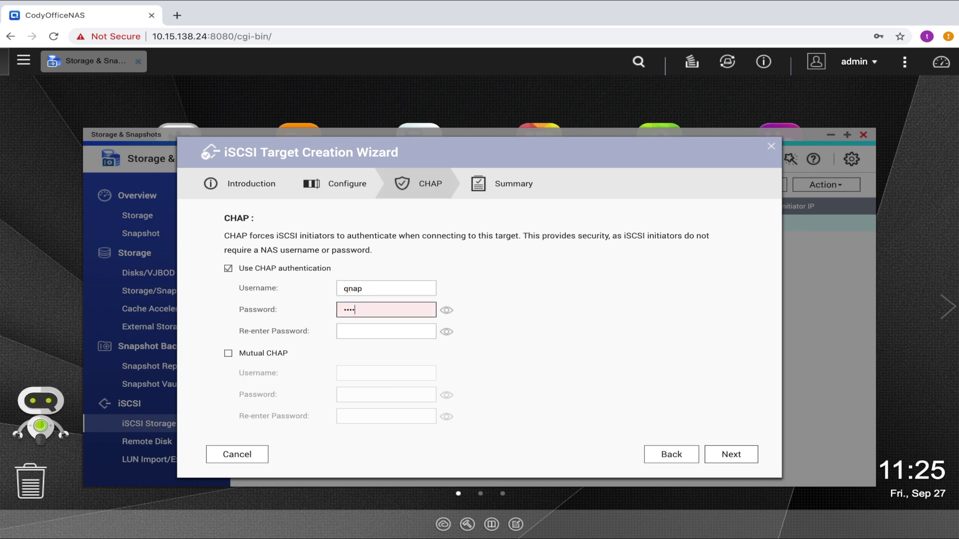
{"action": "type", "text": "qnapqnap"}
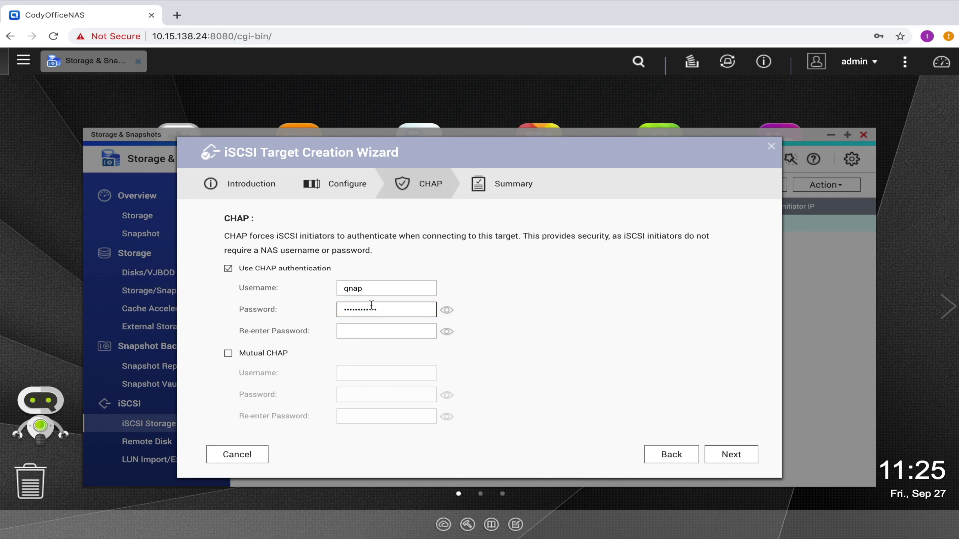
{"action": "left_click", "coordinate": [382, 331]}
{"action": "type", "text": "qnapqnapqn"}
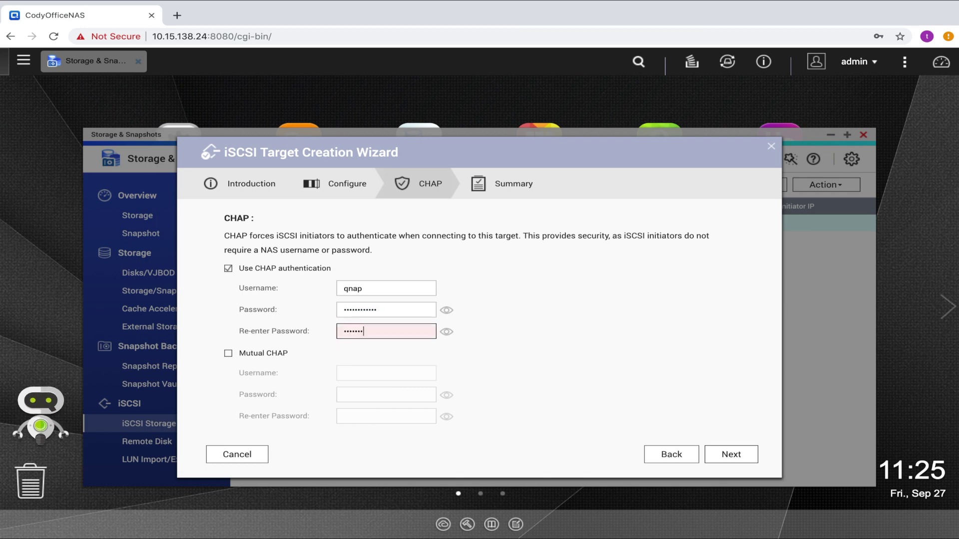
{"action": "type", "text": "ap"}
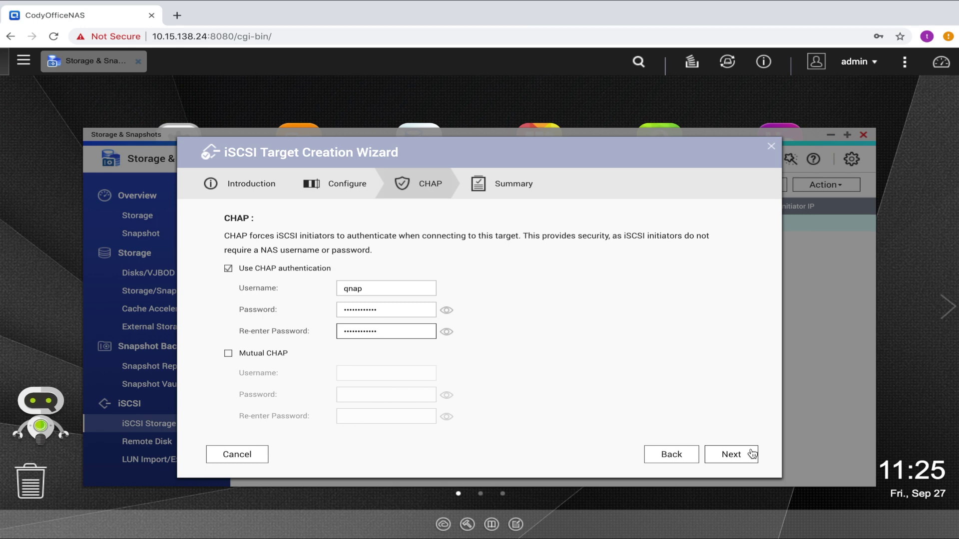
{"action": "left_click", "coordinate": [751, 453]}
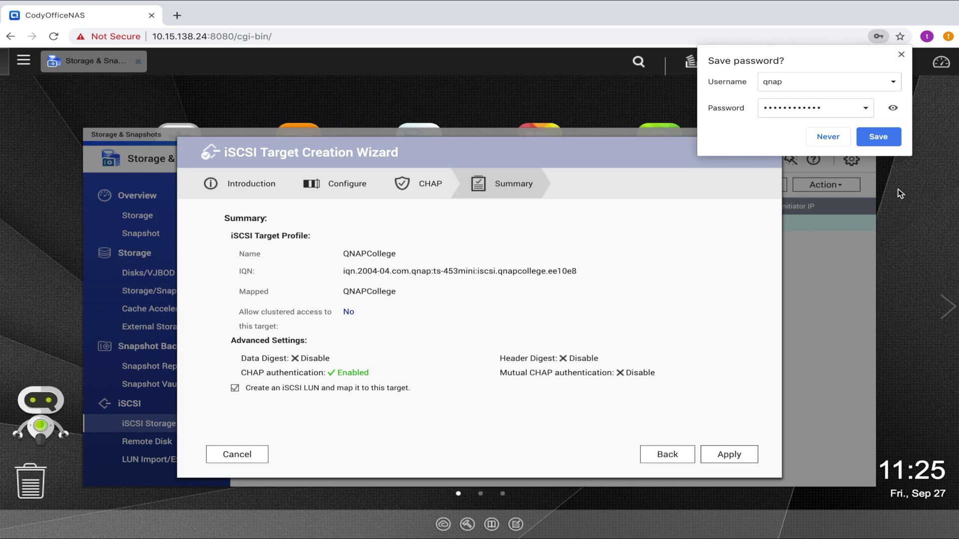
- Dismiss the browser's save-password prompt, create the QNAPCollege target, and close the LUN wizard
{"action": "left_click", "coordinate": [901, 54]}
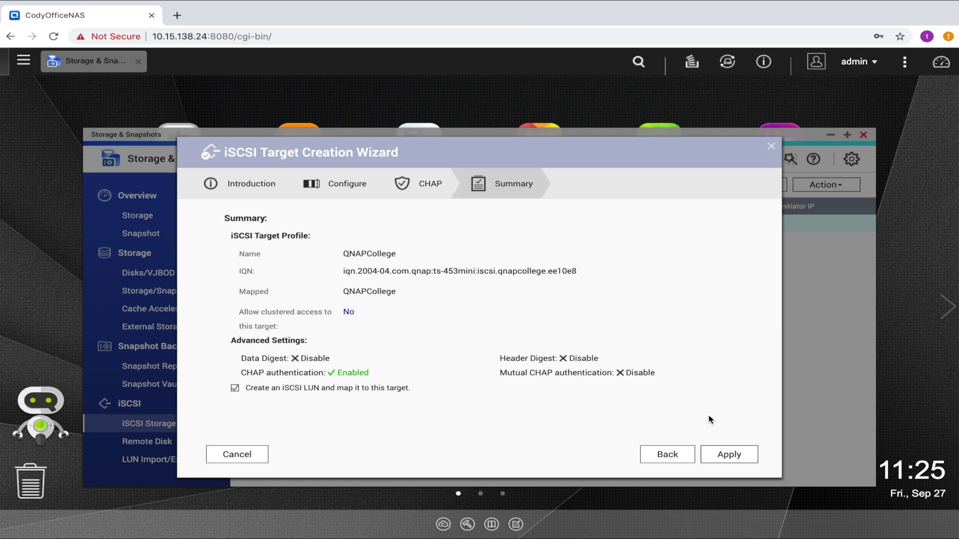
{"action": "left_click", "coordinate": [728, 455]}
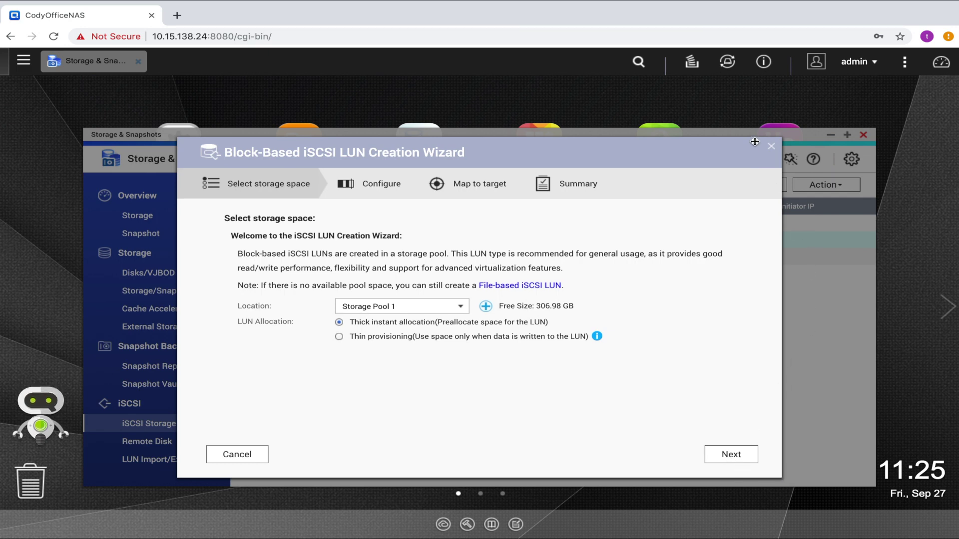
{"action": "left_click", "coordinate": [771, 149]}
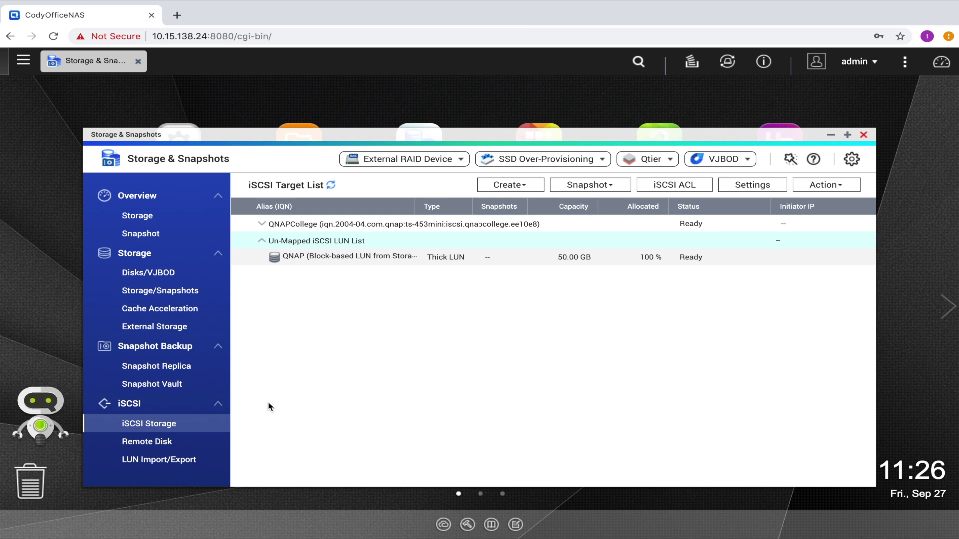
- Map the unmapped 50 GB LUN QNAP to the QNAPCollege target
{"action": "left_click", "coordinate": [364, 264]}
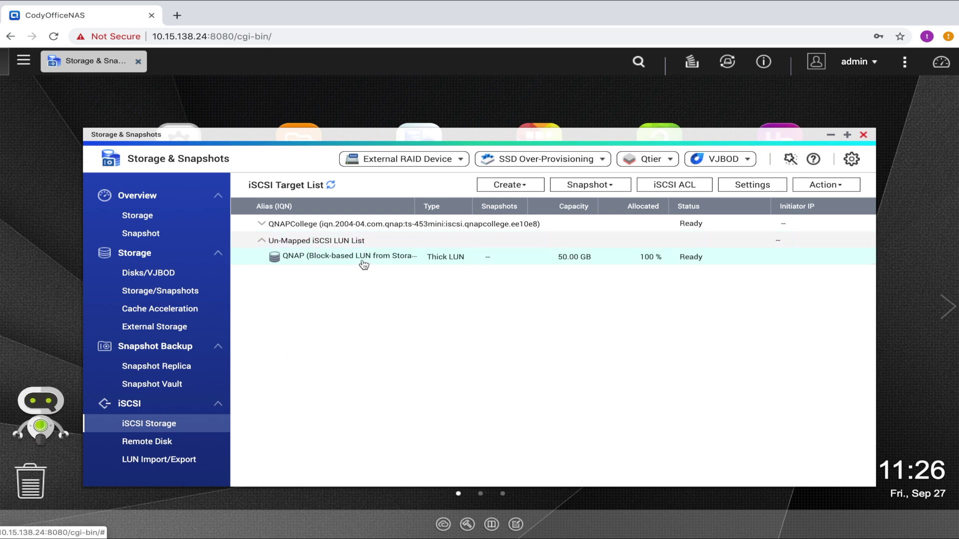
{"action": "left_click", "coordinate": [812, 188]}
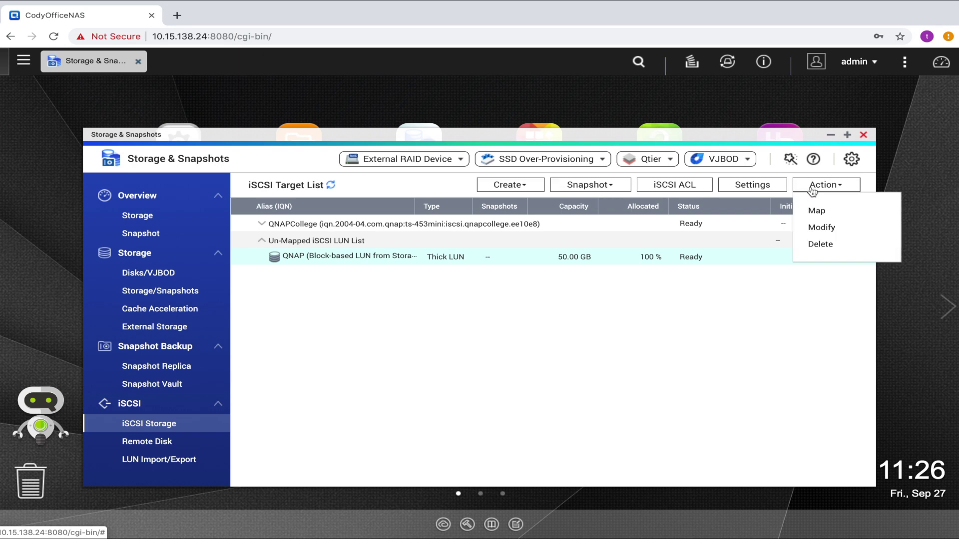
{"action": "left_click", "coordinate": [815, 212]}
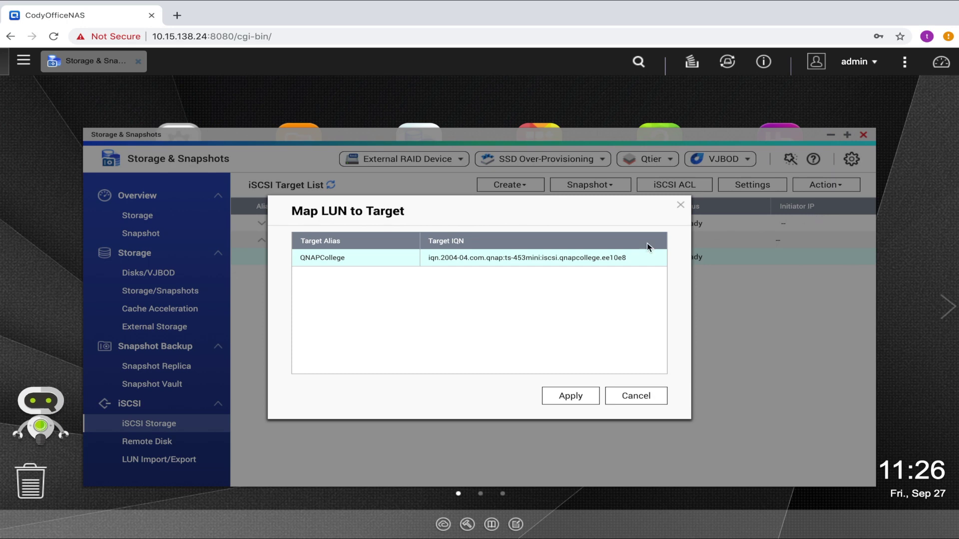
{"action": "left_click", "coordinate": [570, 395]}
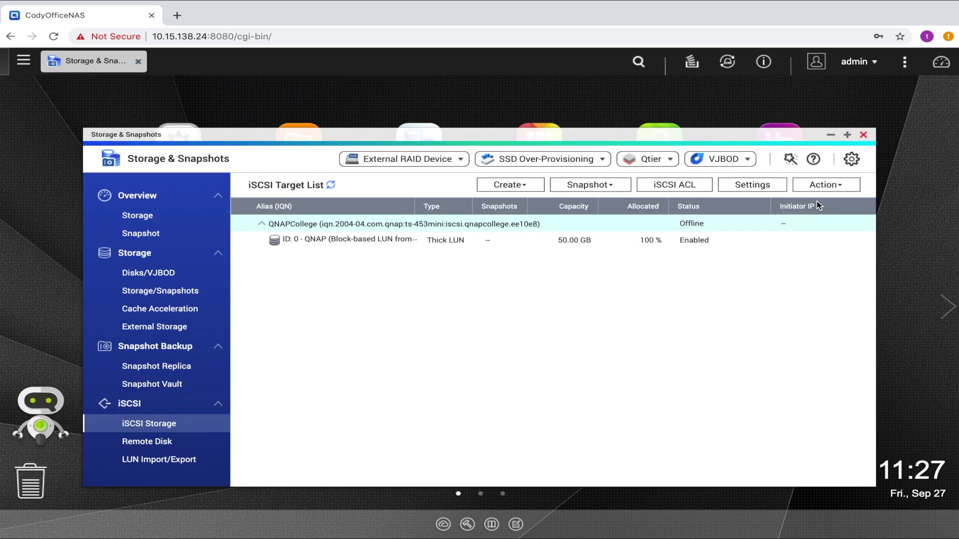
- Activate the QNAPCollege target, then disable and re-enable its mapped 50 GB LUN QNAP
{"action": "left_click", "coordinate": [819, 190]}
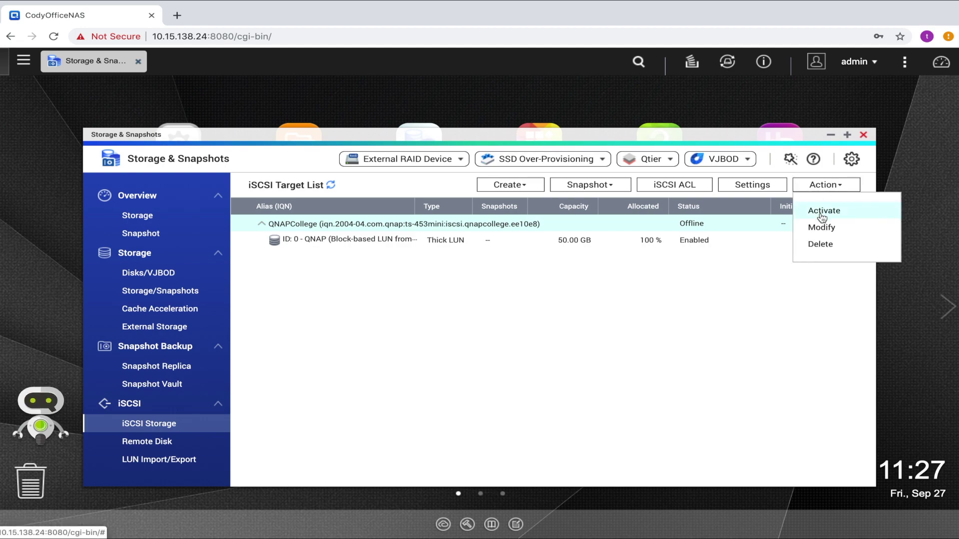
{"action": "left_click", "coordinate": [821, 214]}
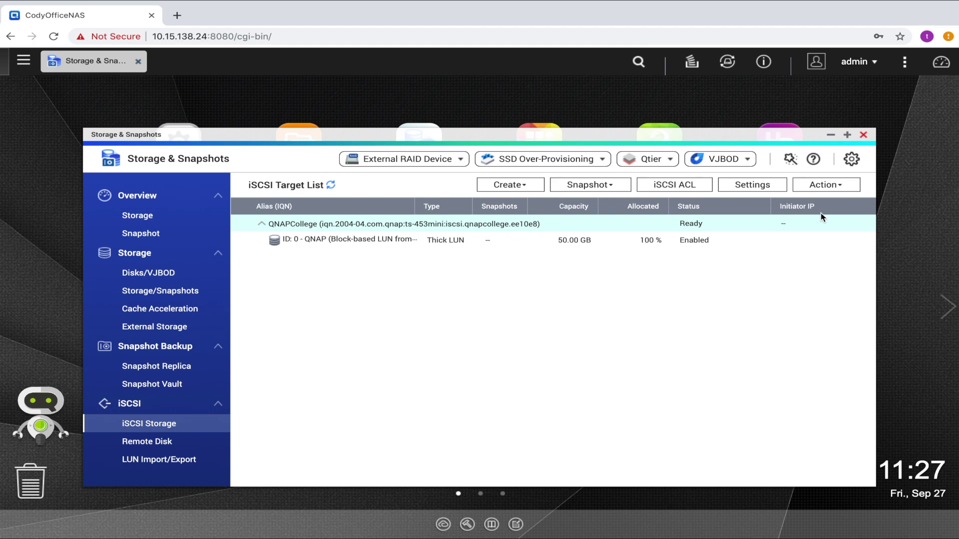
{"action": "left_click", "coordinate": [790, 241]}
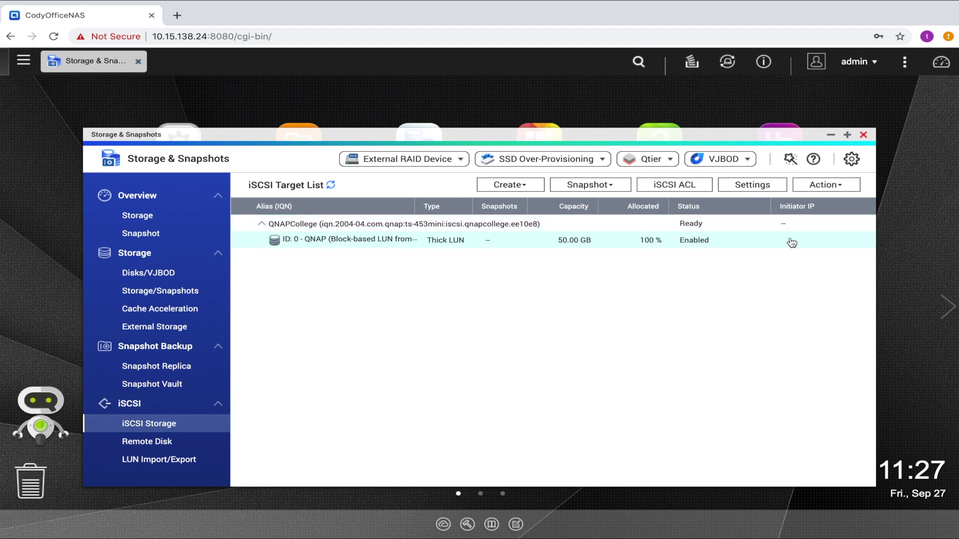
{"action": "left_click", "coordinate": [835, 186]}
{"action": "left_click", "coordinate": [827, 209]}
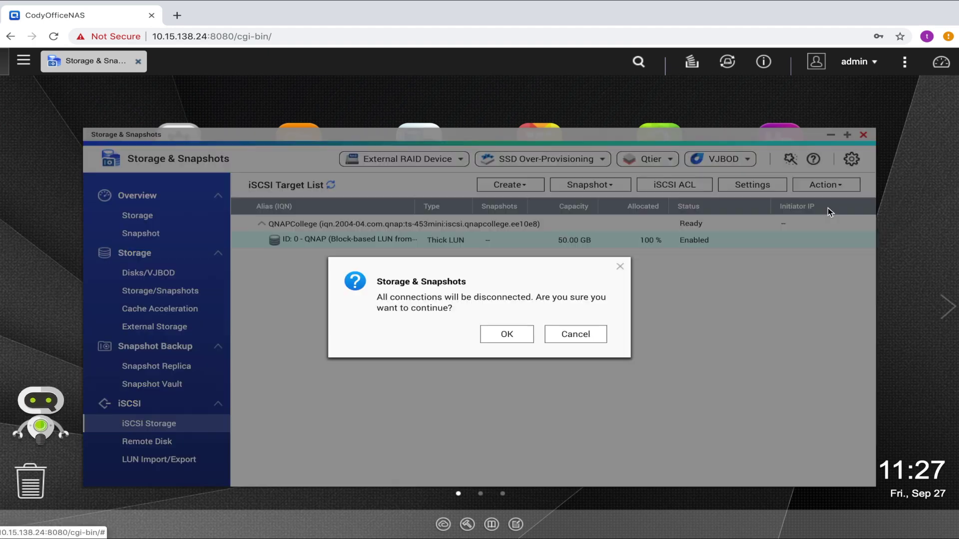
{"action": "left_click", "coordinate": [528, 332]}
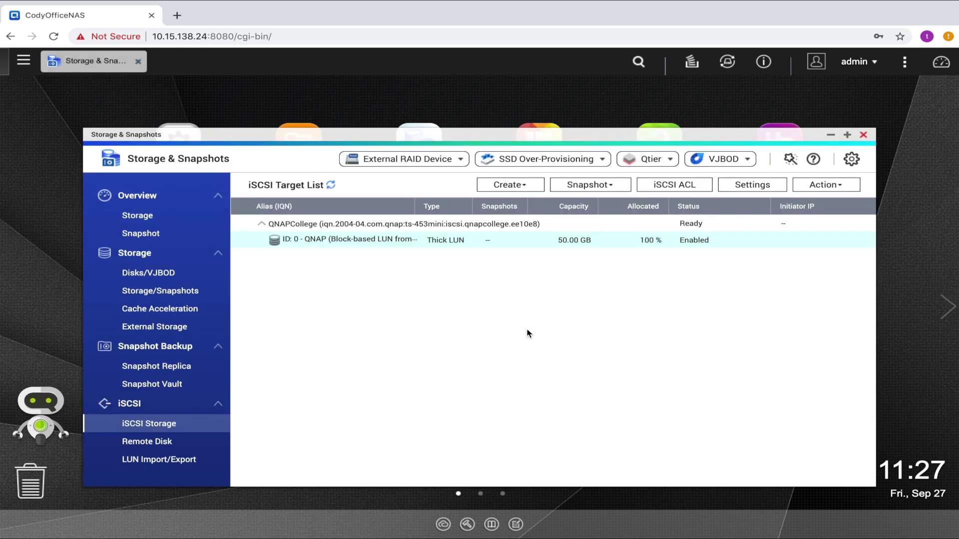
{"action": "left_click", "coordinate": [831, 186]}
{"action": "left_click", "coordinate": [825, 211]}
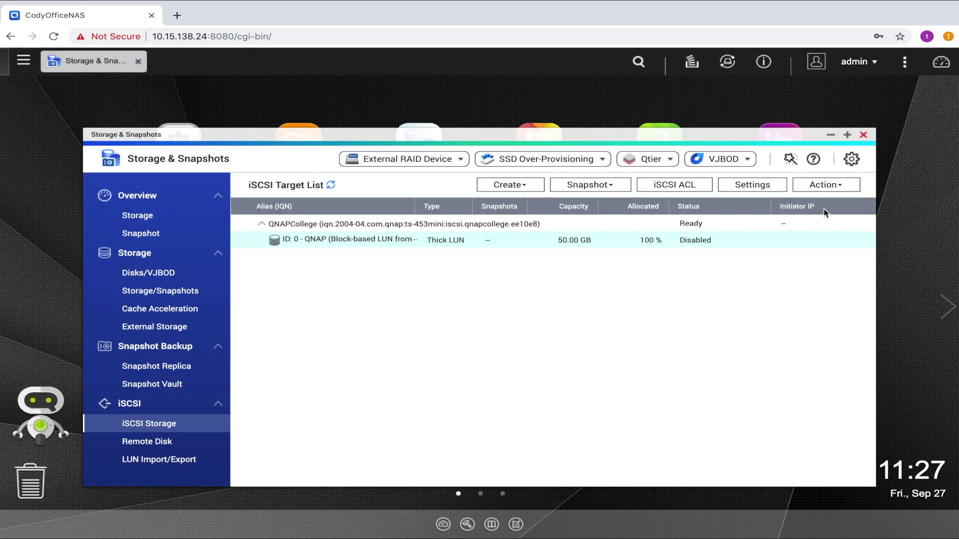